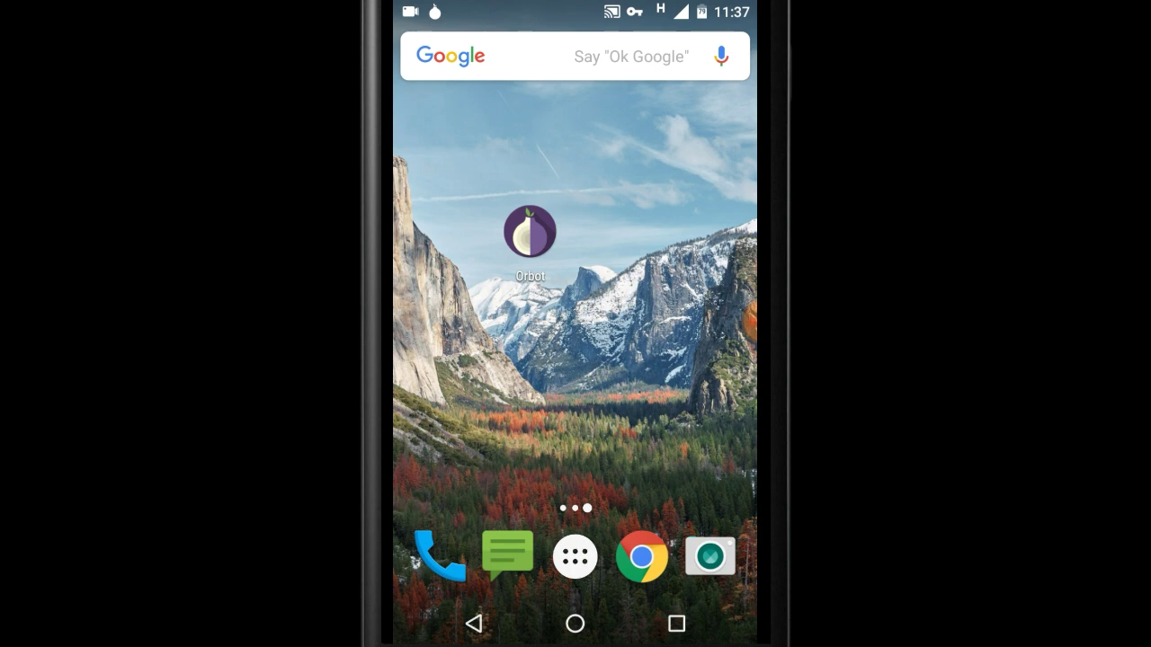
Clear DU Recorder, Orbot and another app from the recent-apps list.
{"action": "left_click", "coordinate": [677, 623]}
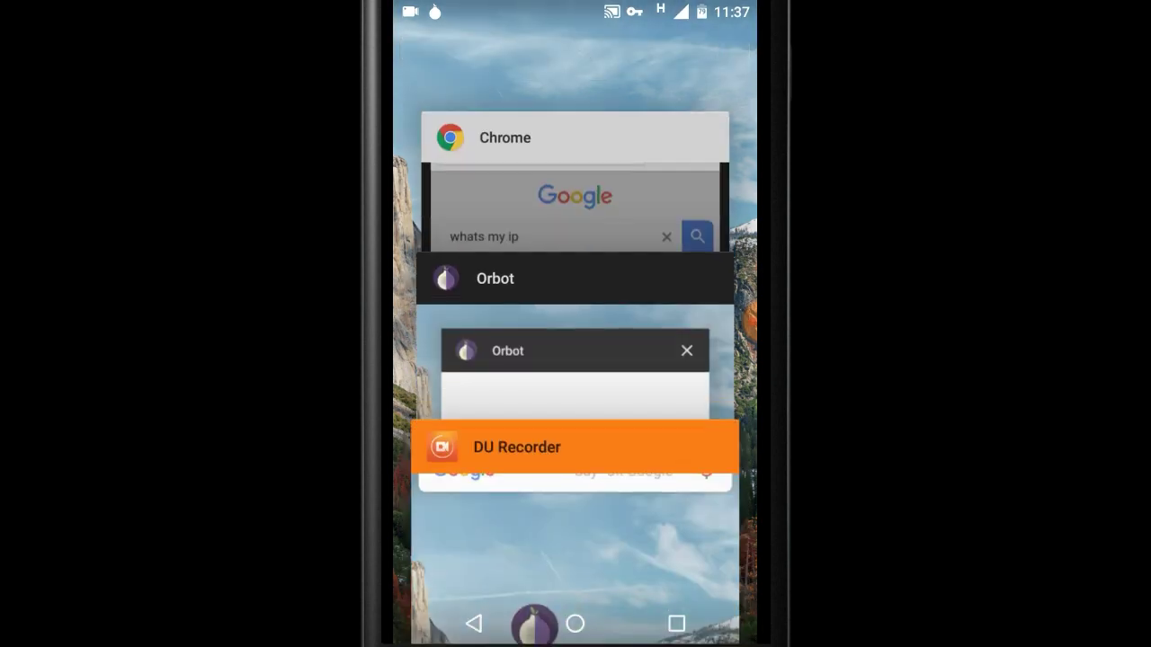
{"action": "left_click_drag", "start_coordinate": [575, 447], "coordinate": [404, 447]}
{"action": "left_click_drag", "start_coordinate": [576, 279], "coordinate": [404, 279]}
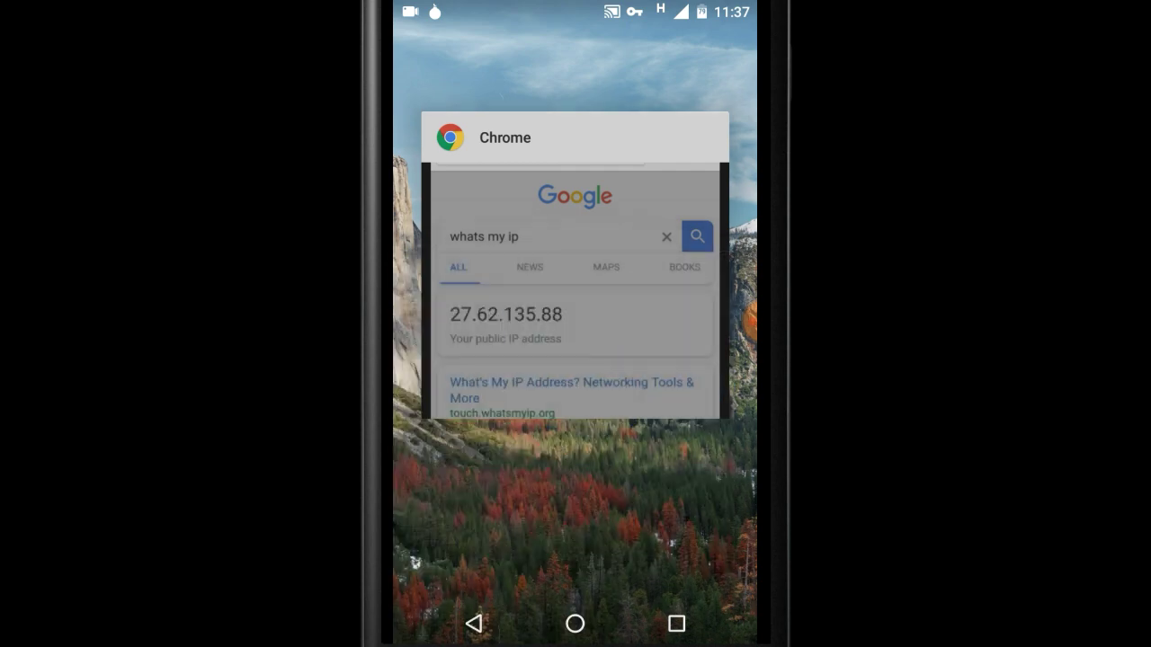
{"action": "left_click_drag", "start_coordinate": [575, 138], "coordinate": [405, 138]}
{"action": "left_click", "coordinate": [676, 623]}
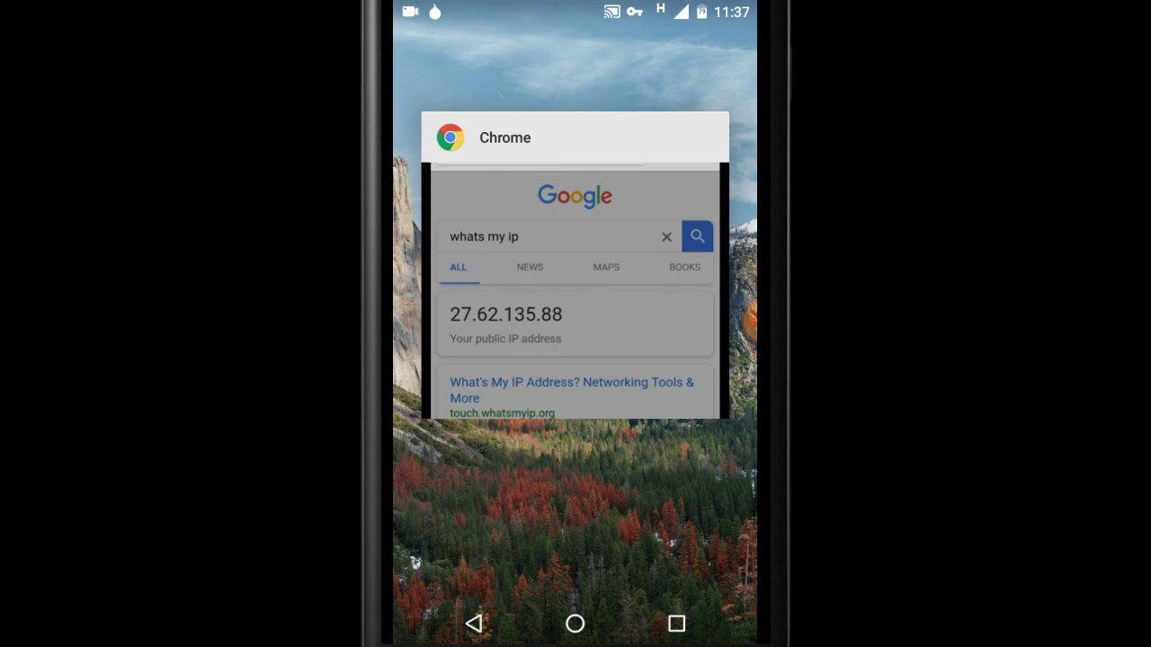
{"action": "left_click", "coordinate": [576, 269]}
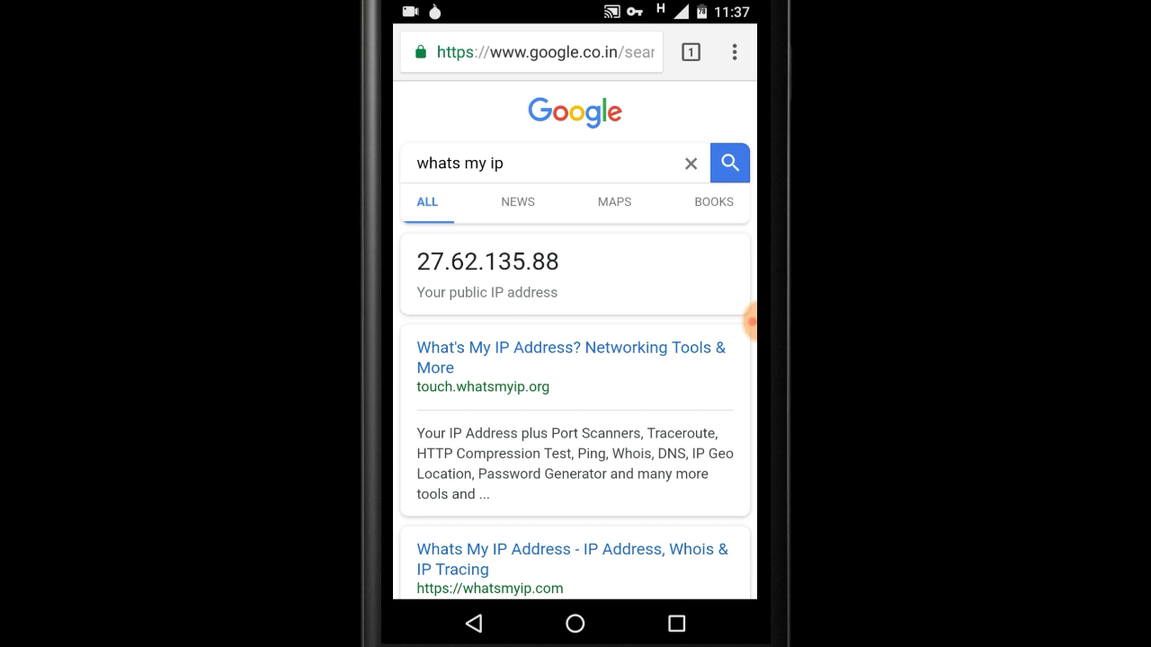
{"action": "left_click", "coordinate": [677, 623]}
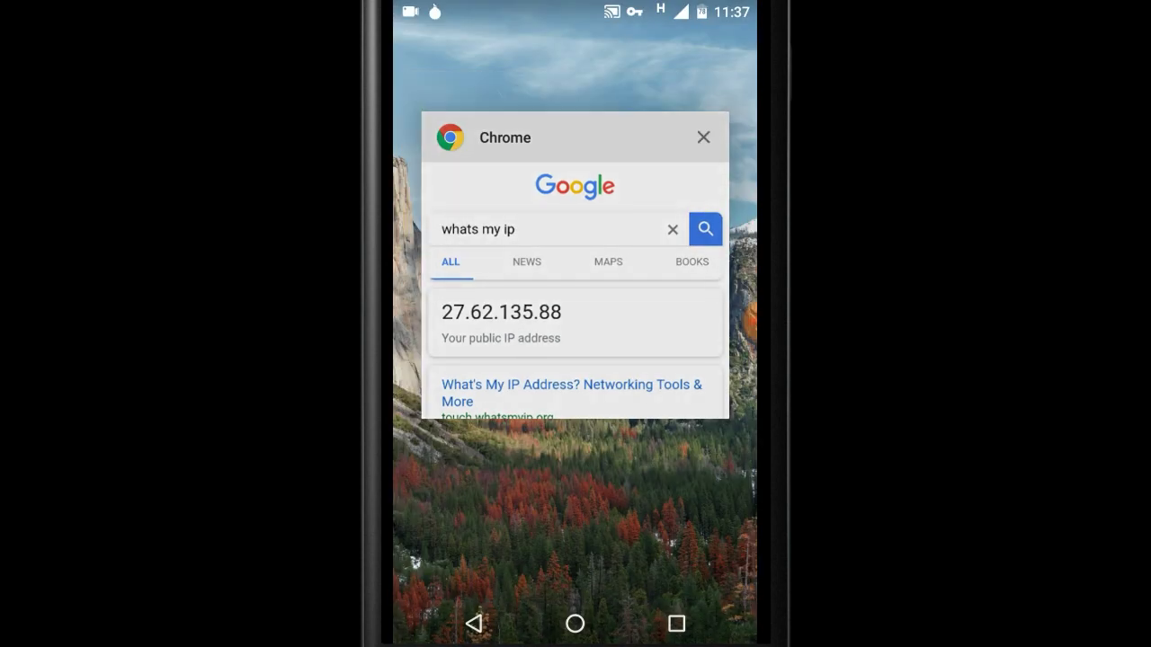
Browse Orbot's Tor exit countries and leave the location at Global (Auto).
{"action": "left_click", "coordinate": [574, 623]}
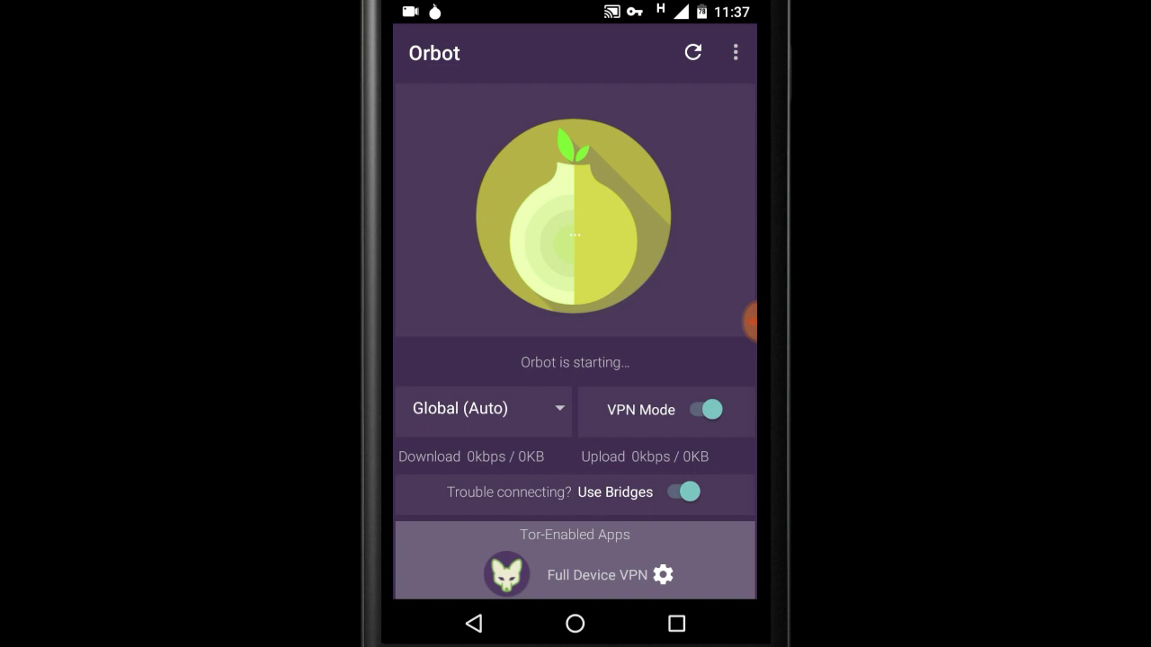
{"action": "left_click", "coordinate": [460, 409]}
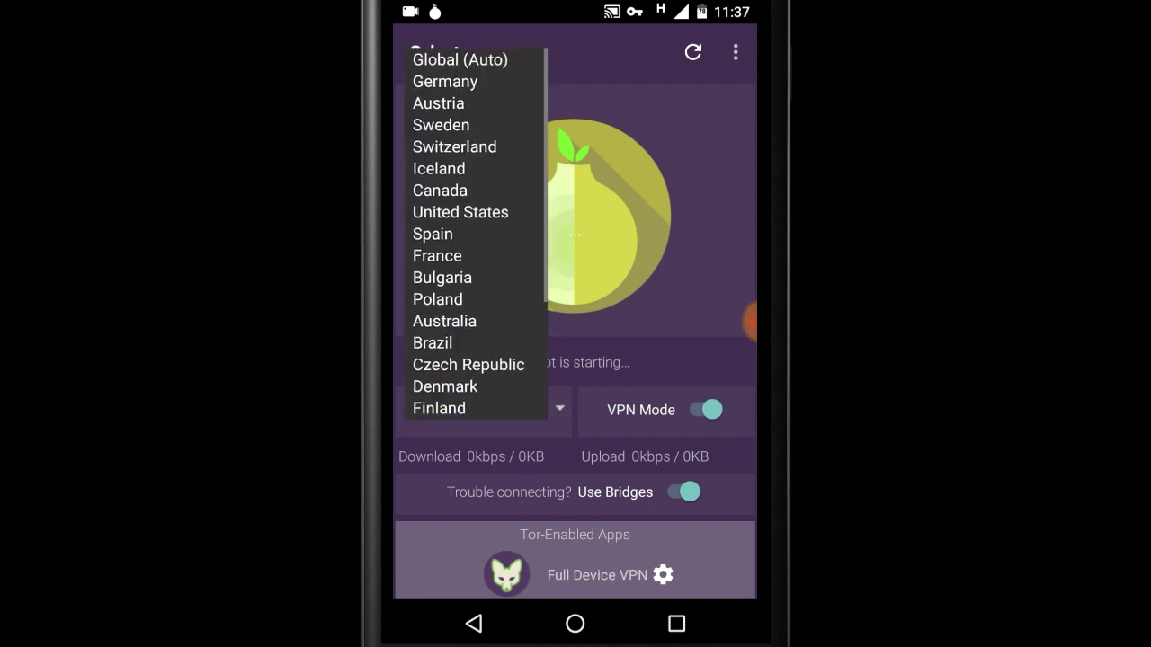
{"action": "scroll", "coordinate": [477, 233], "scroll_direction": "down", "scroll_amount": 5}
{"action": "scroll", "coordinate": [477, 234], "scroll_direction": "up", "scroll_amount": 5}
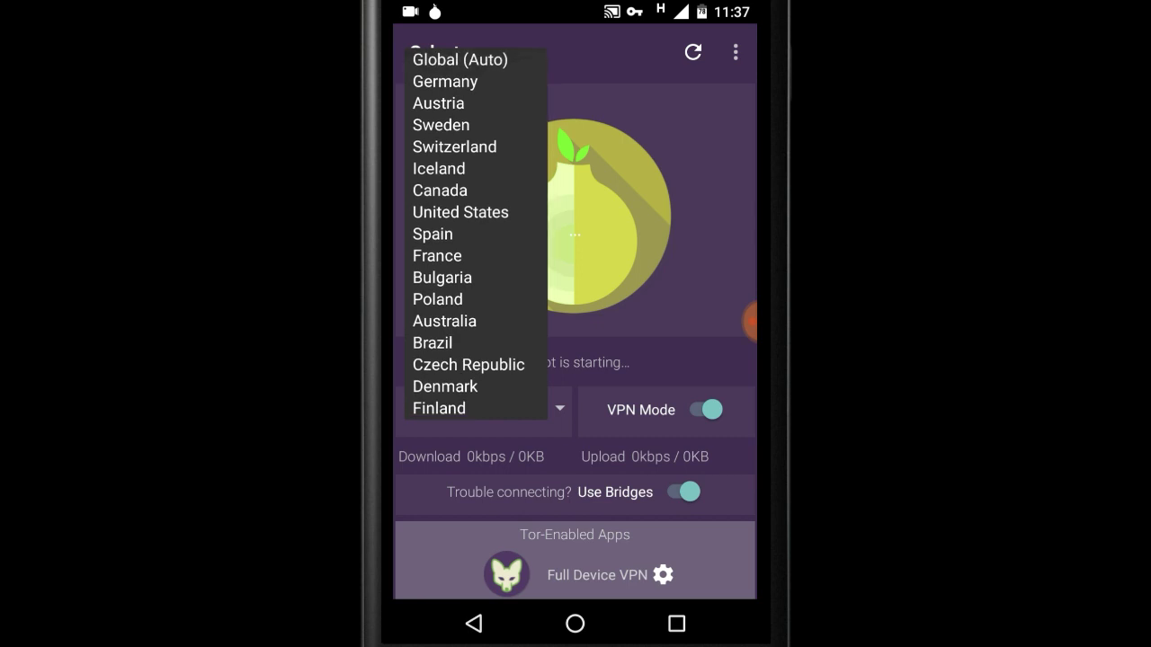
{"action": "scroll", "coordinate": [477, 234], "scroll_direction": "down", "scroll_amount": 5}
{"action": "scroll", "coordinate": [477, 234], "scroll_direction": "up", "scroll_amount": 5}
{"action": "left_click", "coordinate": [461, 60]}
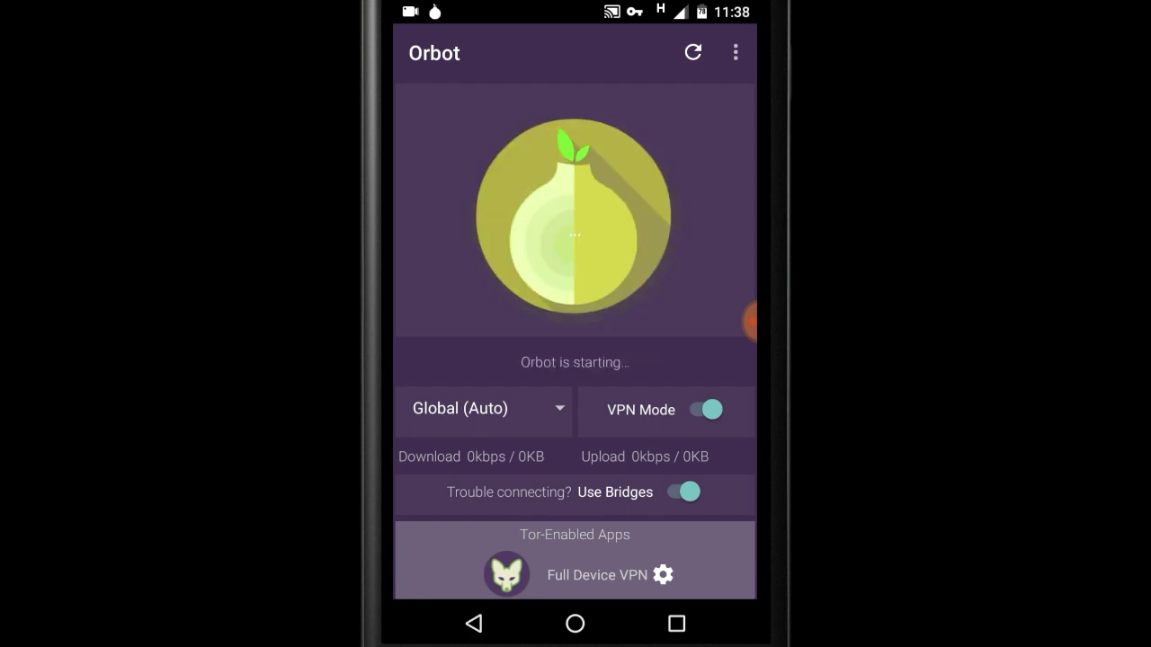
Check Orbot's Tor status in notifications and reload results to show IP 195.201.16.199.
{"action": "left_click", "coordinate": [575, 623]}
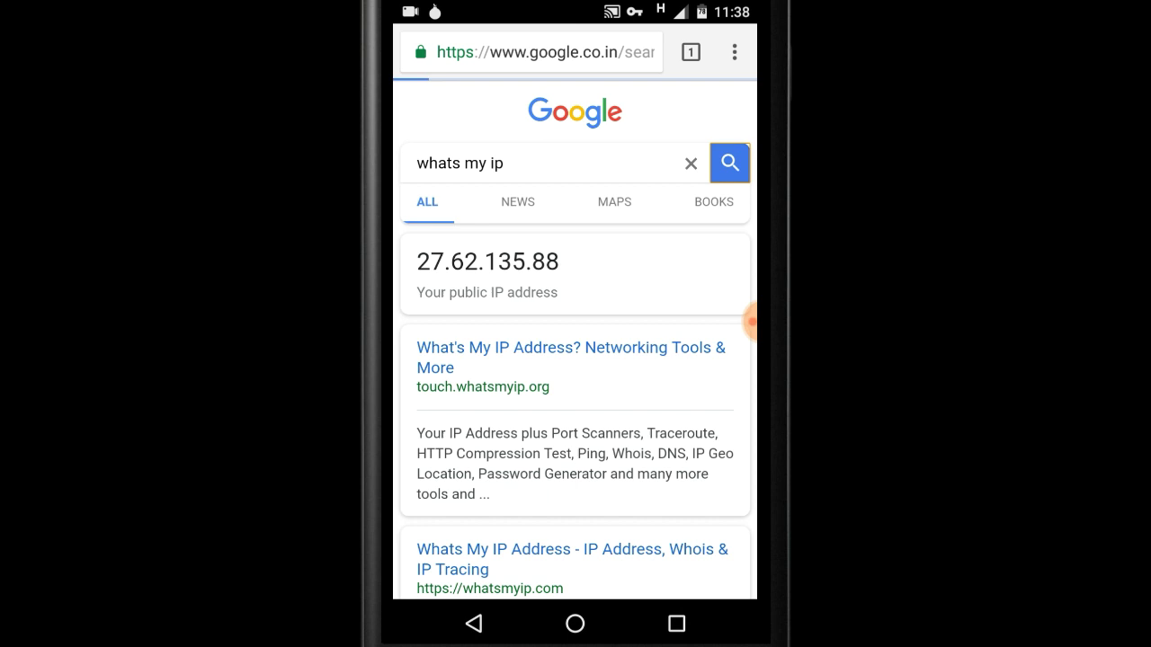
{"action": "left_click_drag", "start_coordinate": [576, 9], "coordinate": [576, 359]}
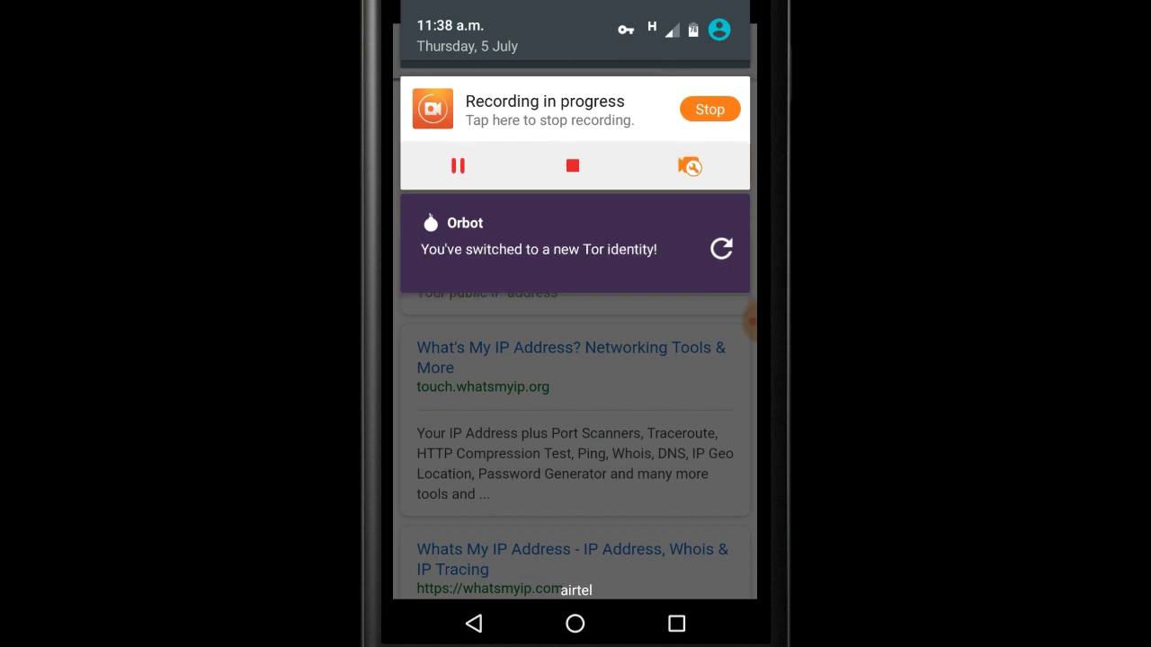
{"action": "left_click_drag", "start_coordinate": [576, 450], "coordinate": [576, 90]}
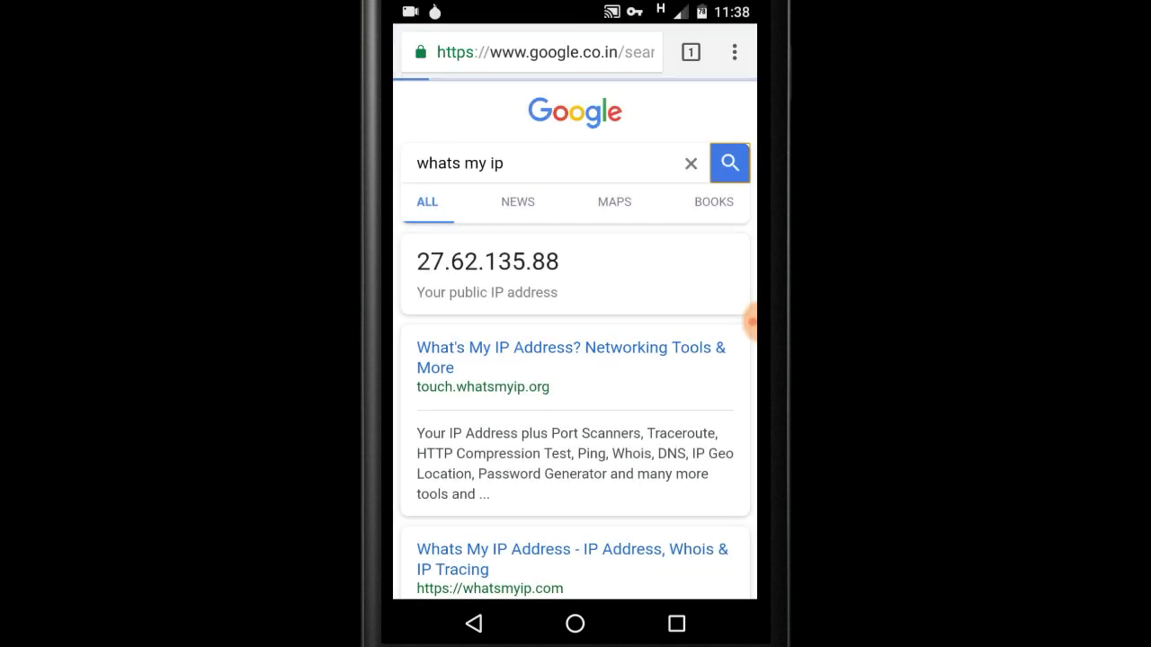
{"action": "left_click", "coordinate": [736, 321]}
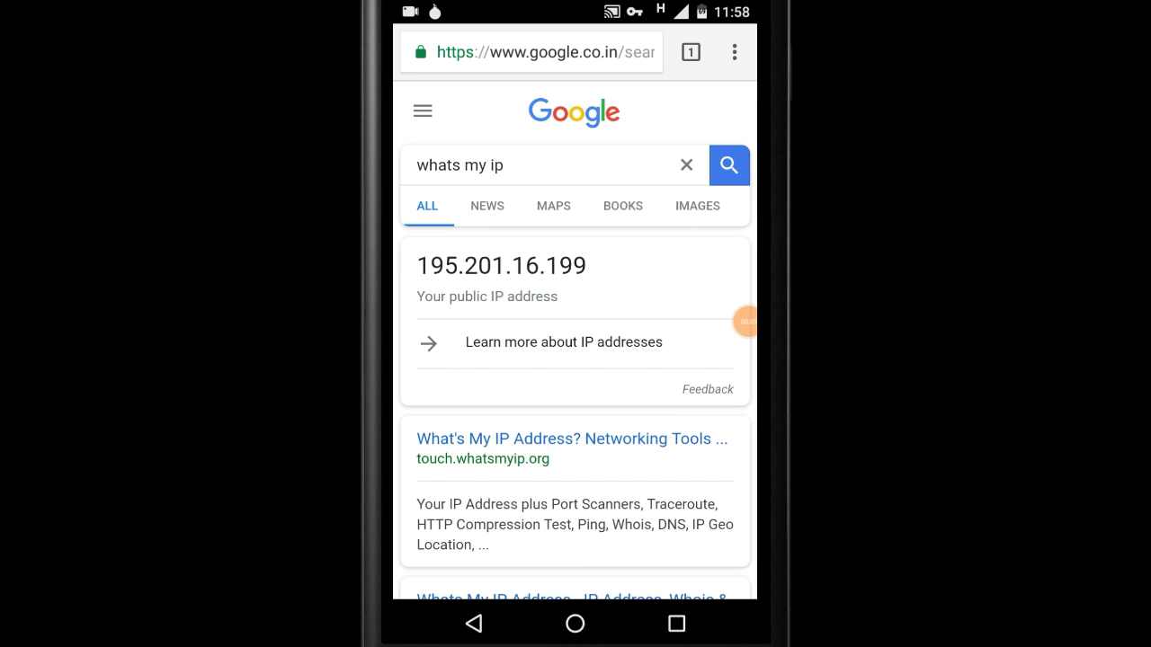
{"action": "mouse_move", "coordinate": [576, 5]}
{"action": "left_mouse_down"}
{"action": "mouse_move", "coordinate": [576, 450]}
{"action": "mouse_move", "coordinate": [575, 54]}
{"action": "left_mouse_up"}
{"action": "left_click", "coordinate": [575, 623]}
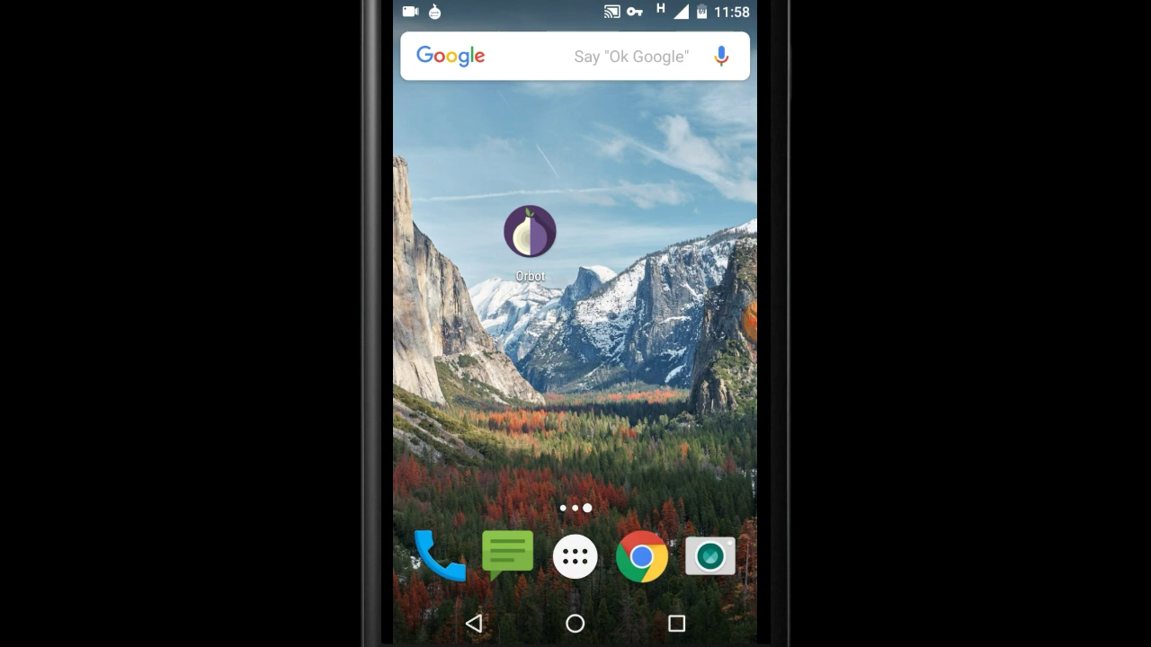